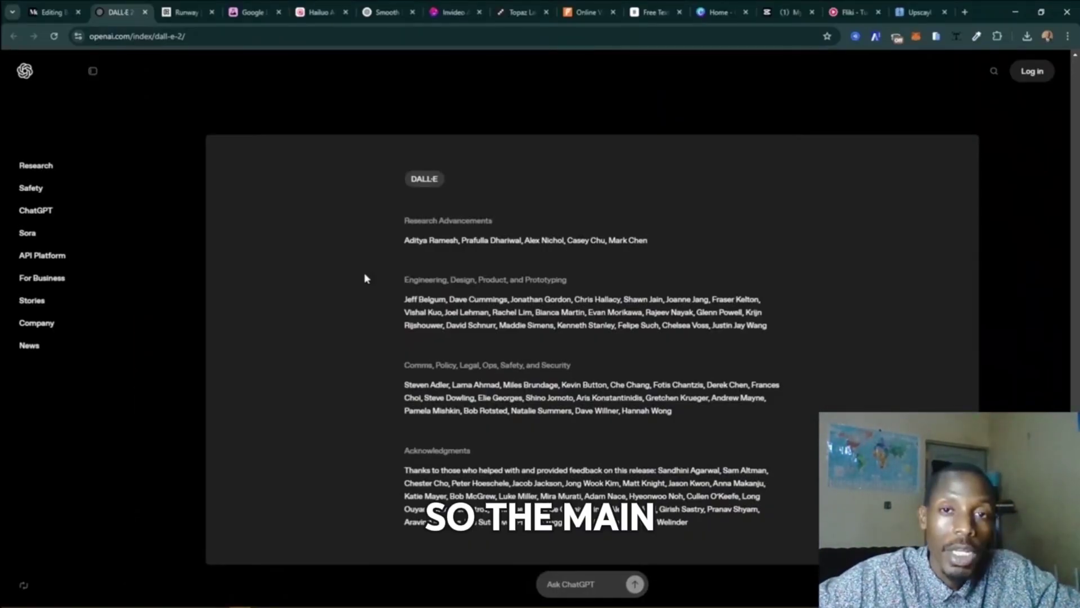
Step: Scroll the DALL-E page and open Hailuo AI's photo upload dialog
{"action": "scroll", "coordinate": [365, 274], "scroll_direction": "down", "scroll_amount": 7}
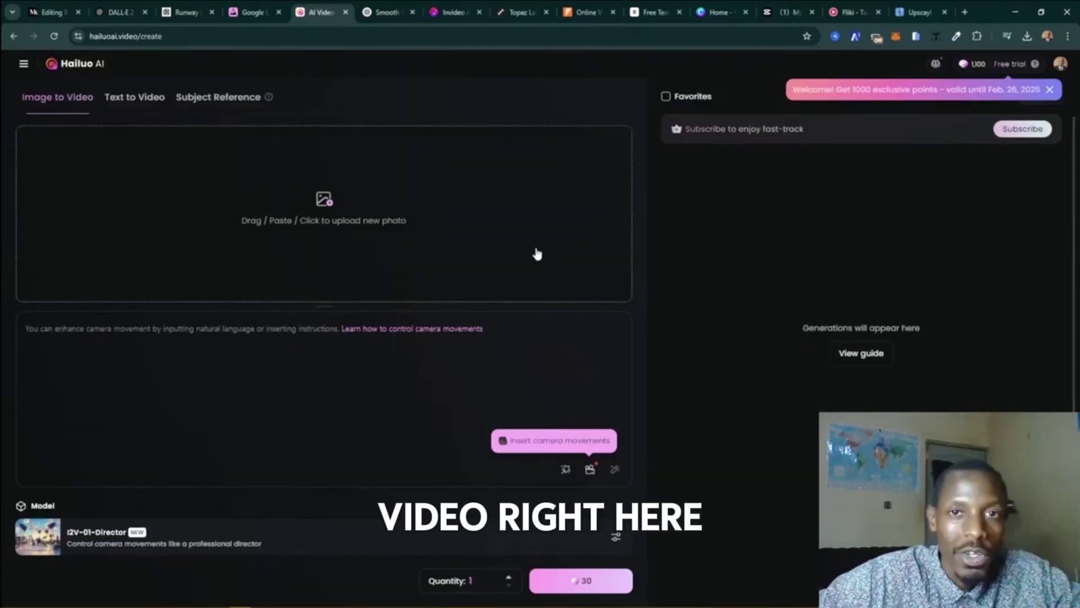
{"action": "left_click", "coordinate": [316, 220]}
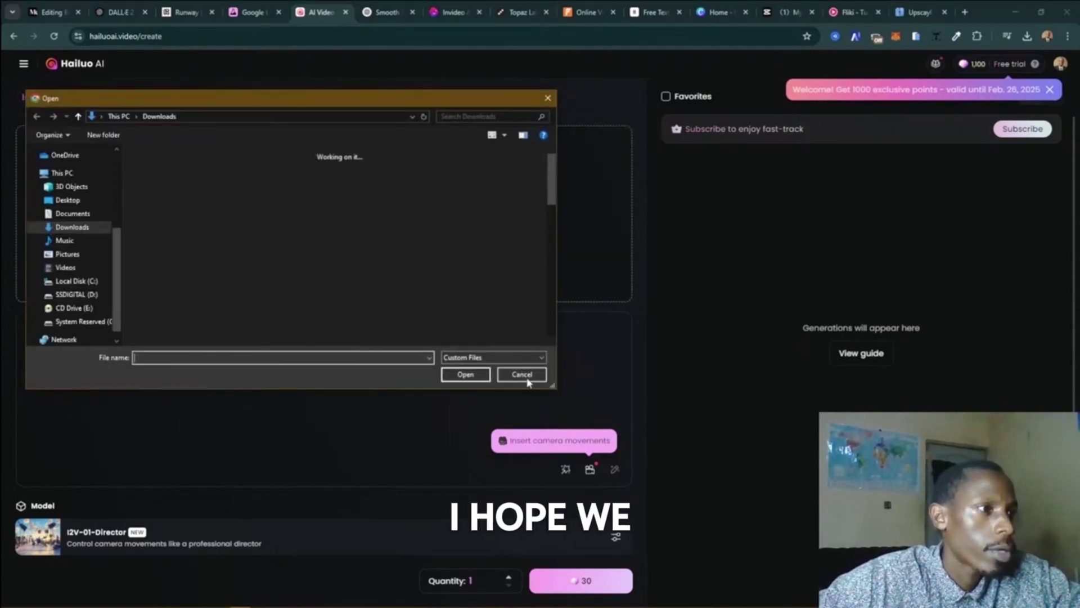
Step: Go to x.com, open the Grok chat page, then return to the ChatGPT tab
{"action": "type", "text": "ti"}
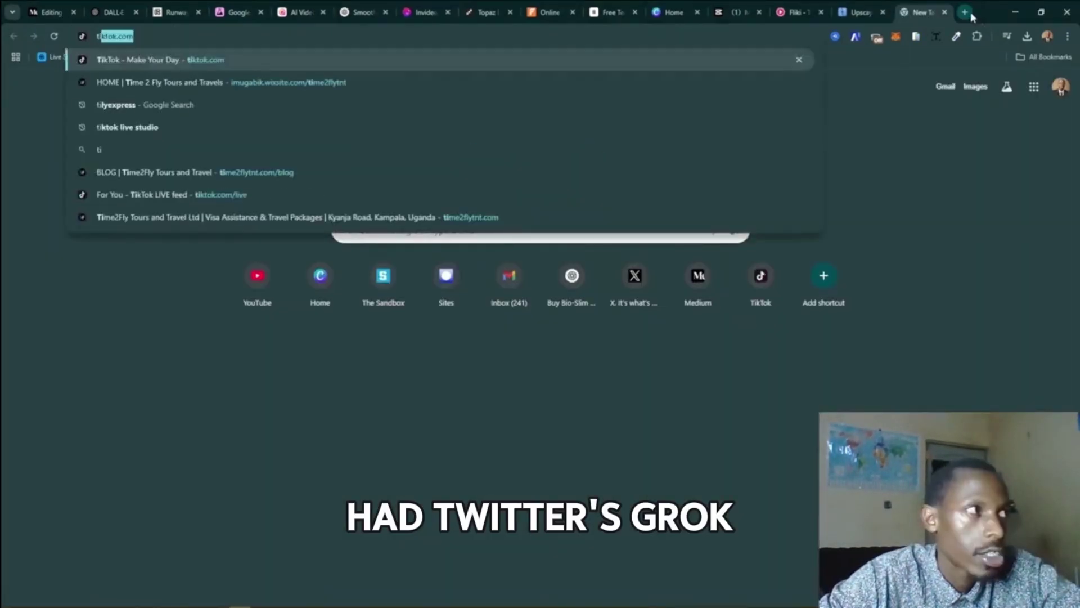
{"action": "key", "text": "BackSpace"}
{"action": "key", "text": "BackSpace"}
{"action": "key", "text": "BackSpace"}
{"action": "type", "text": "x.com"}
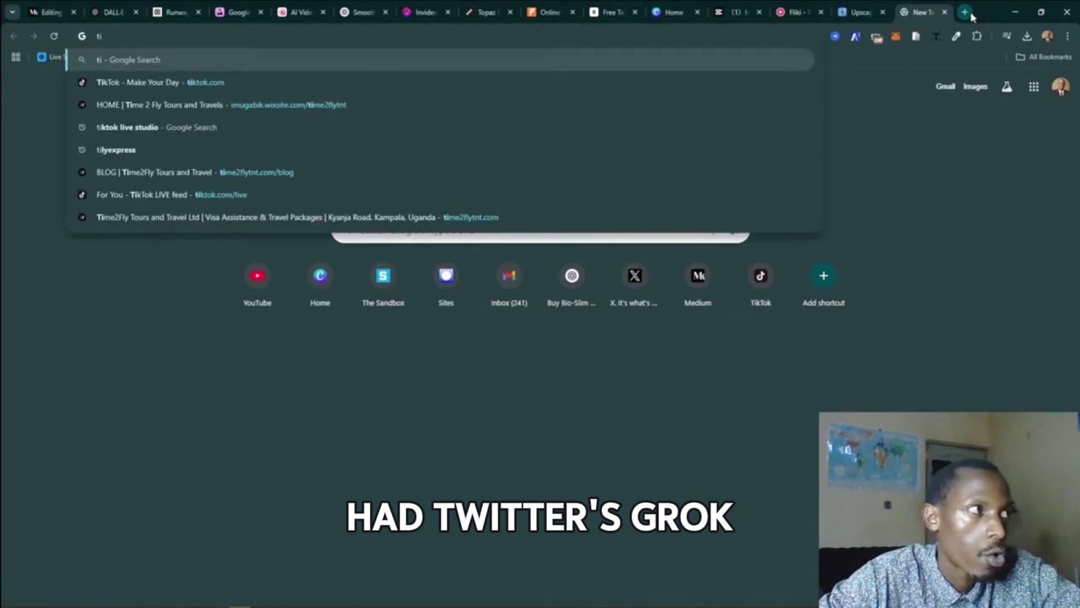
{"action": "key", "text": "Return"}
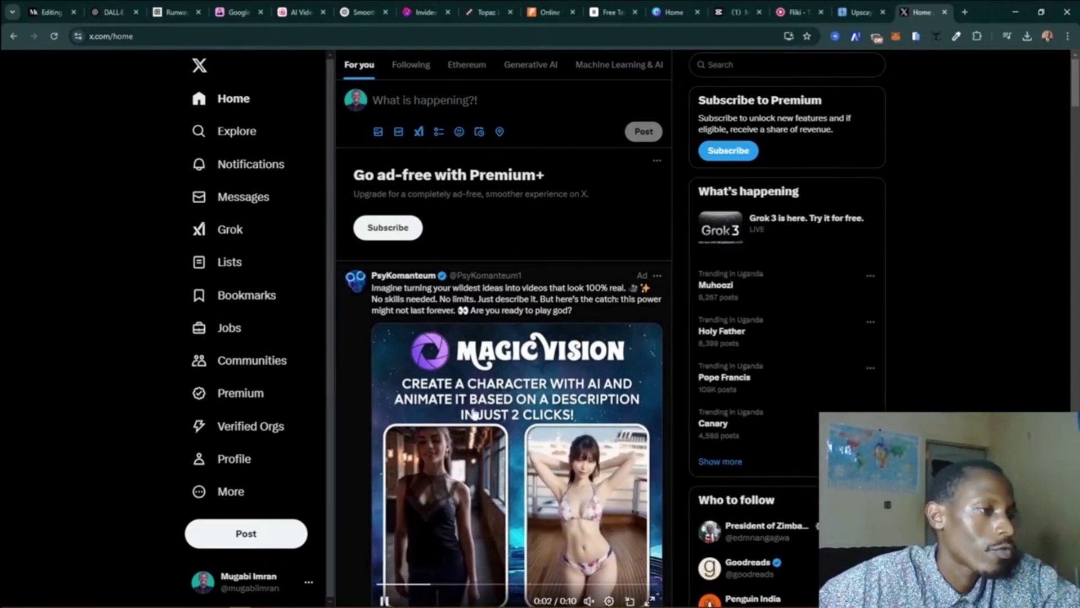
{"action": "left_click", "coordinate": [230, 229]}
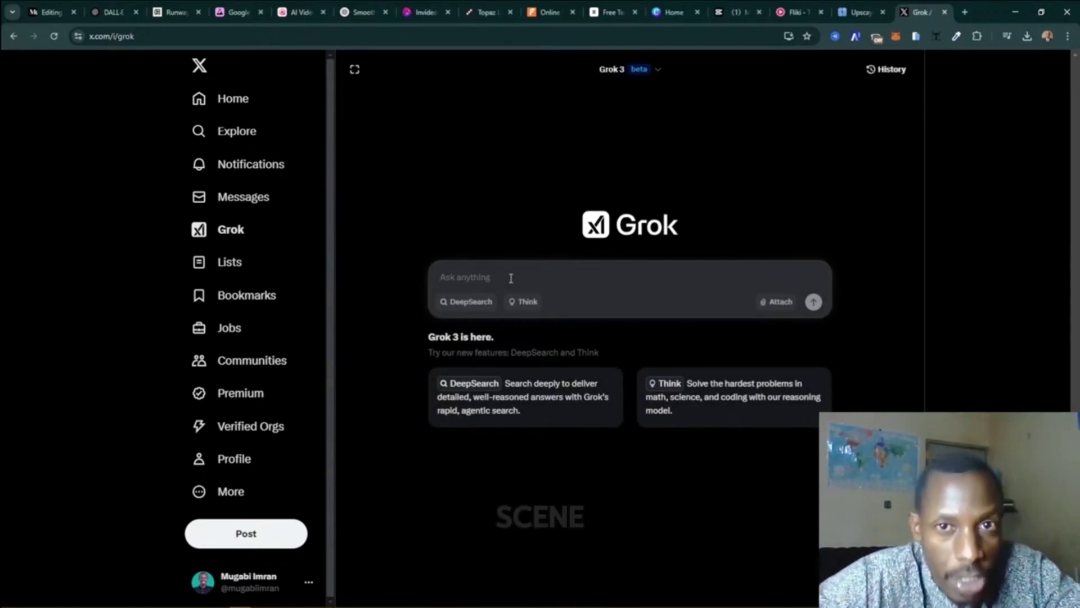
{"action": "left_click", "coordinate": [363, 12]}
Step: Ask ChatGPT: 'Describe Lisa and give me a prompt to use for image generation.'
{"action": "key", "text": "Escape"}
{"action": "scroll", "coordinate": [500, 456], "scroll_direction": "down", "scroll_amount": 10}
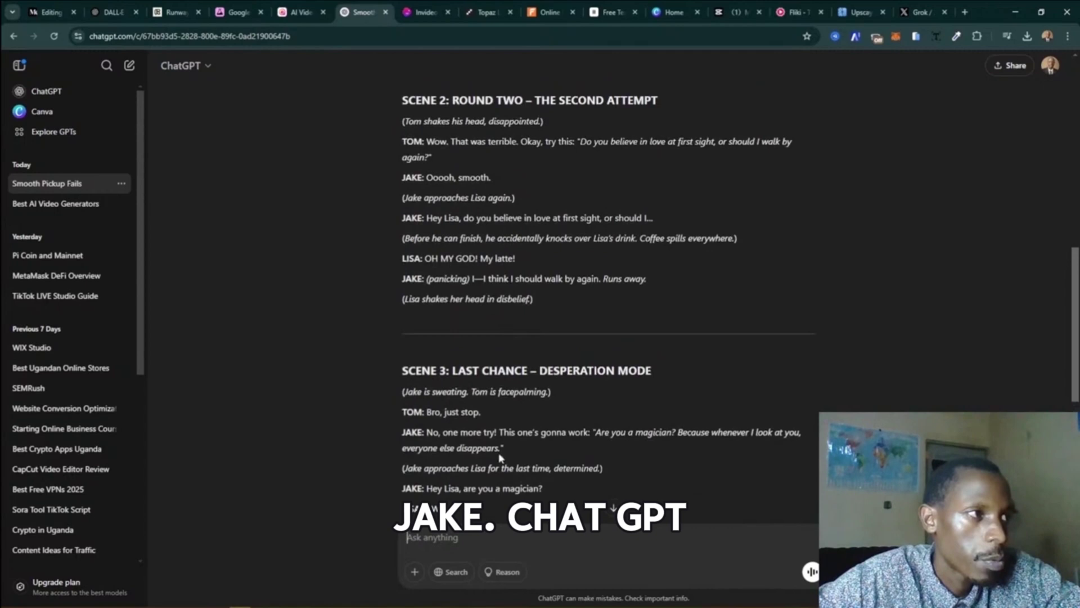
{"action": "scroll", "coordinate": [507, 354], "scroll_direction": "up", "scroll_amount": 3}
{"action": "scroll", "coordinate": [510, 350], "scroll_direction": "down", "scroll_amount": 5}
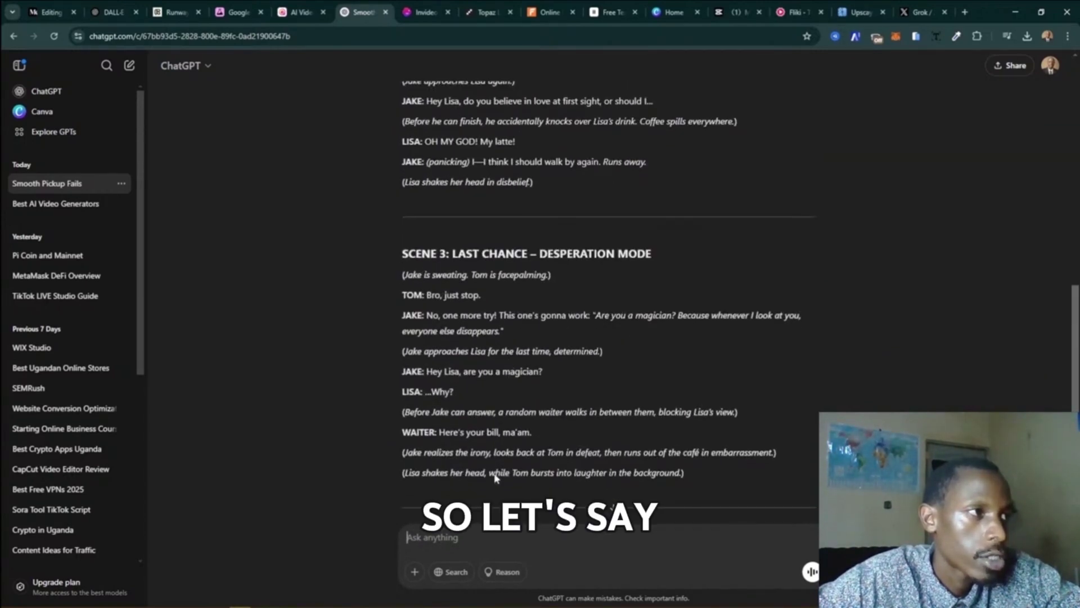
{"action": "left_click", "coordinate": [458, 536]}
{"action": "type", "text": "Describe"}
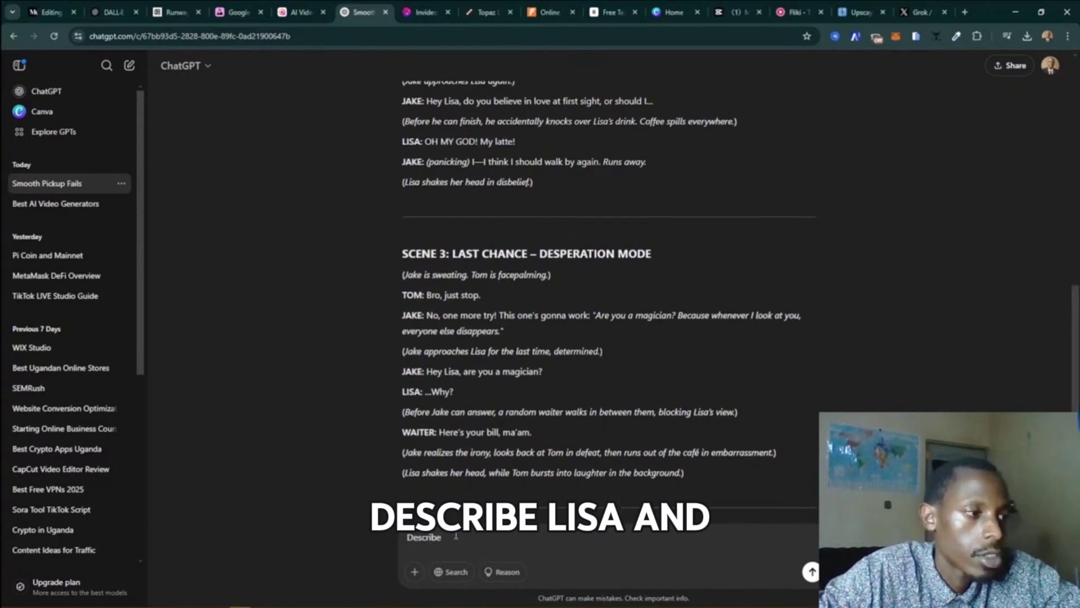
{"action": "type", "text": " Lisa and give "}
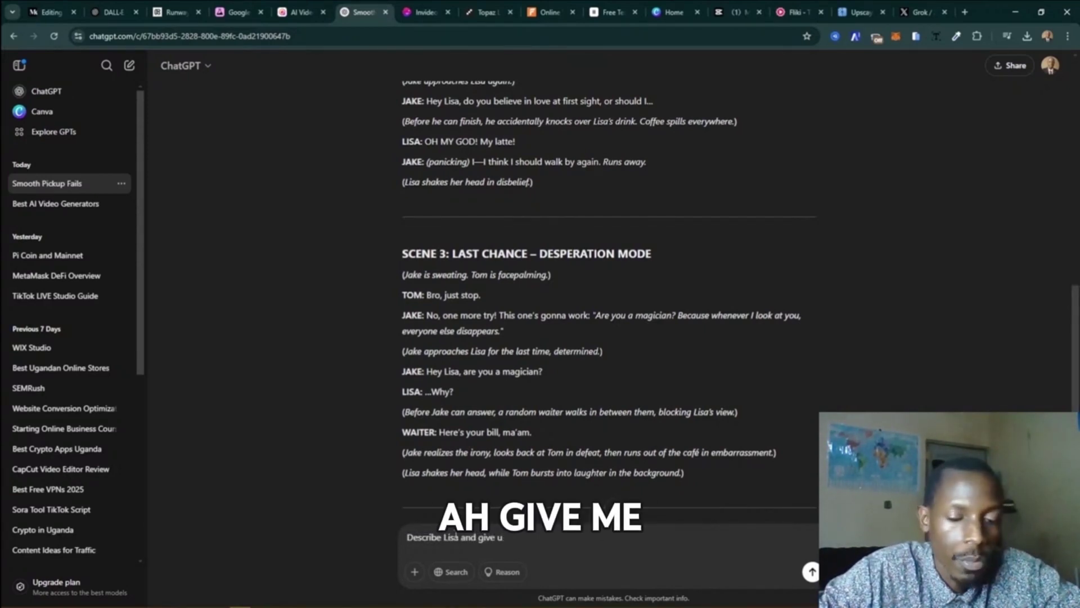
{"action": "type", "text": "me s"}
{"action": "key", "text": "BackSpace"}
{"action": "type", "text": "a script to"}
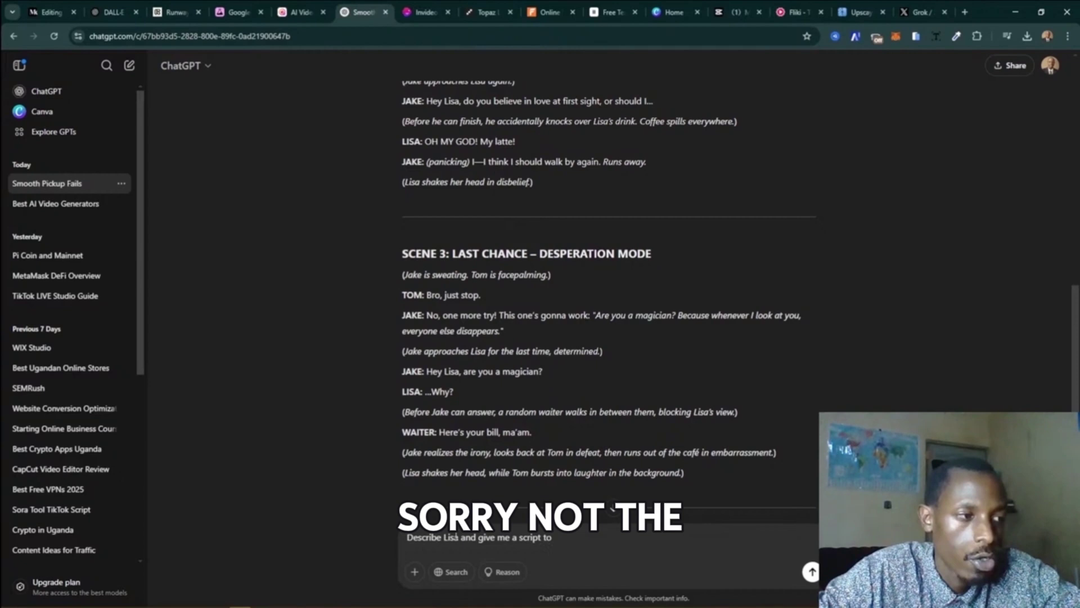
{"action": "key", "text": "BackSpace"}
{"action": "key", "text": "BackSpace"}
{"action": "key", "text": "BackSpace"}
{"action": "key", "text": "BackSpace"}
{"action": "key", "text": "BackSpace"}
{"action": "key", "text": "BackSpace"}
{"action": "key", "text": "BackSpace"}
{"action": "key", "text": "BackSpace"}
{"action": "key", "text": "BackSpace"}
{"action": "key", "text": "BackSpace"}
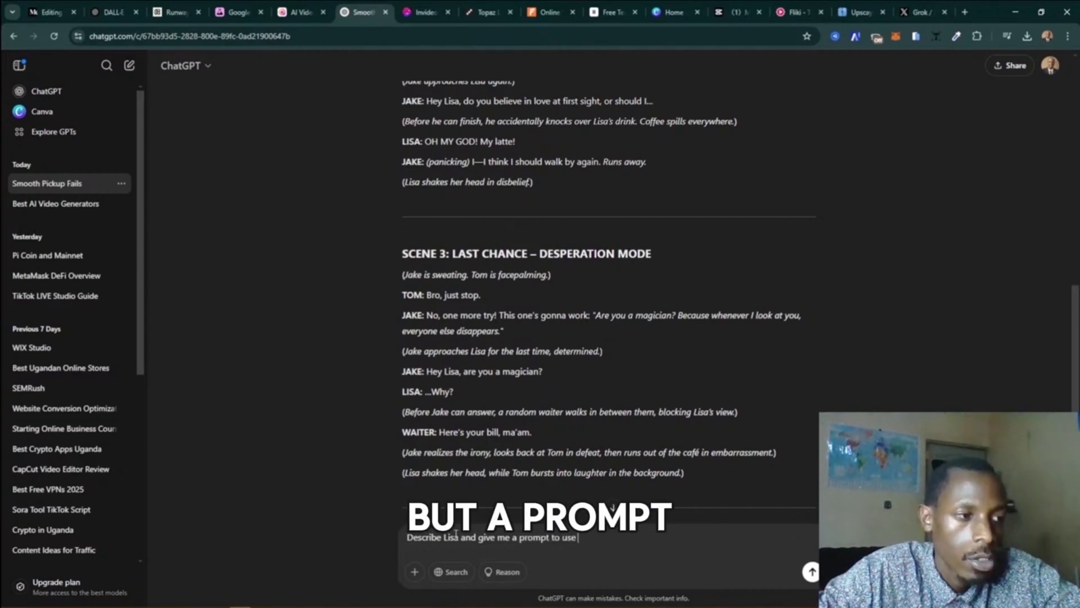
{"action": "type", "text": "prompt to use for image"}
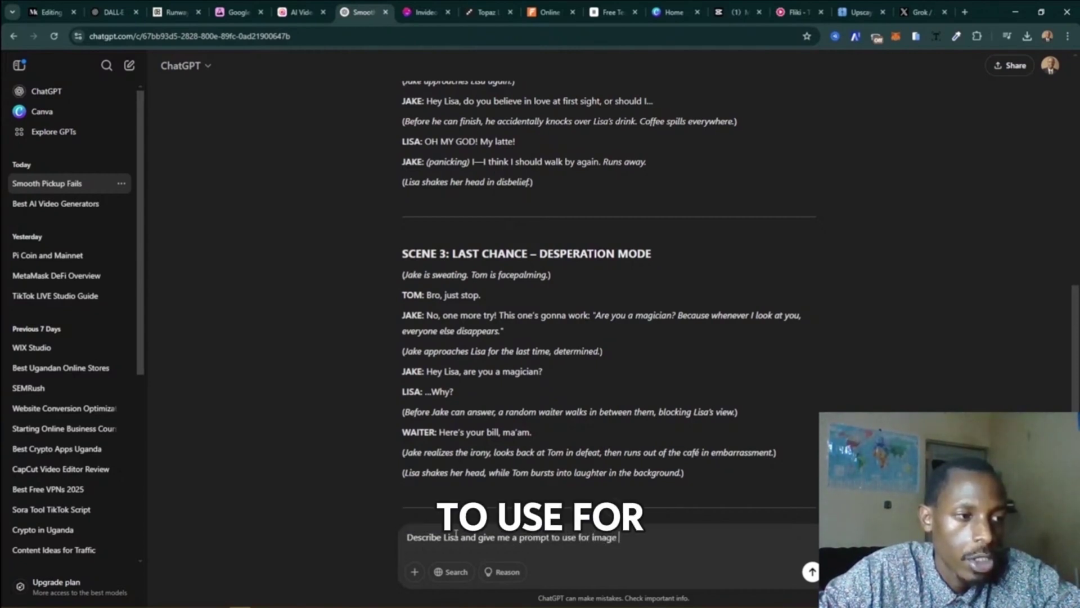
{"action": "type", "text": " gene"}
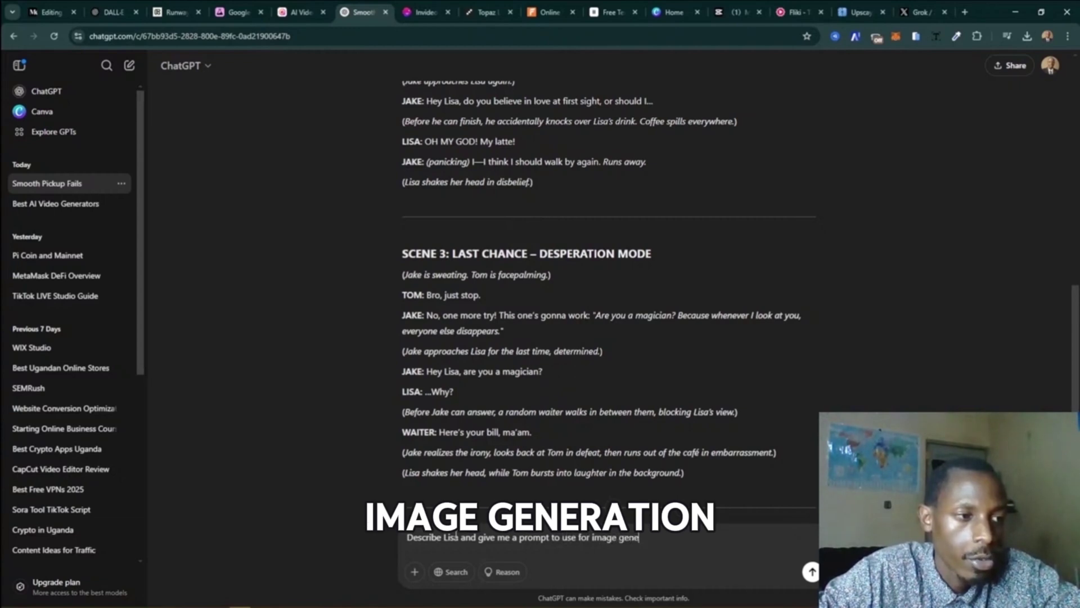
{"action": "type", "text": "ration."}
{"action": "key", "text": "Return"}
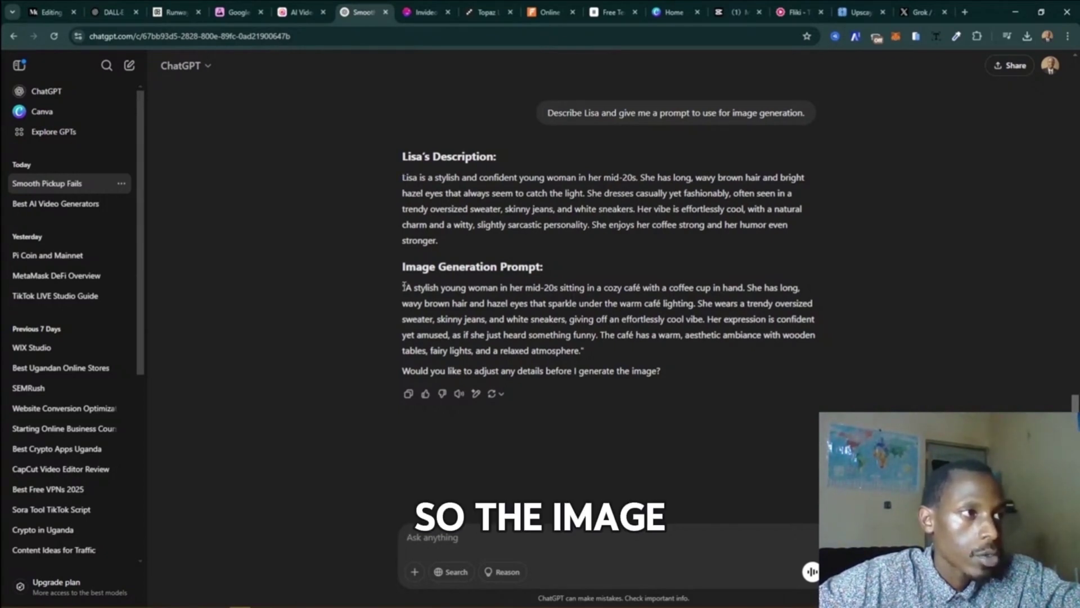
Step: Select the full café image-generation prompt in ChatGPT's reply
{"action": "left_click_drag", "start_coordinate": [403, 286], "coordinate": [473, 291]}
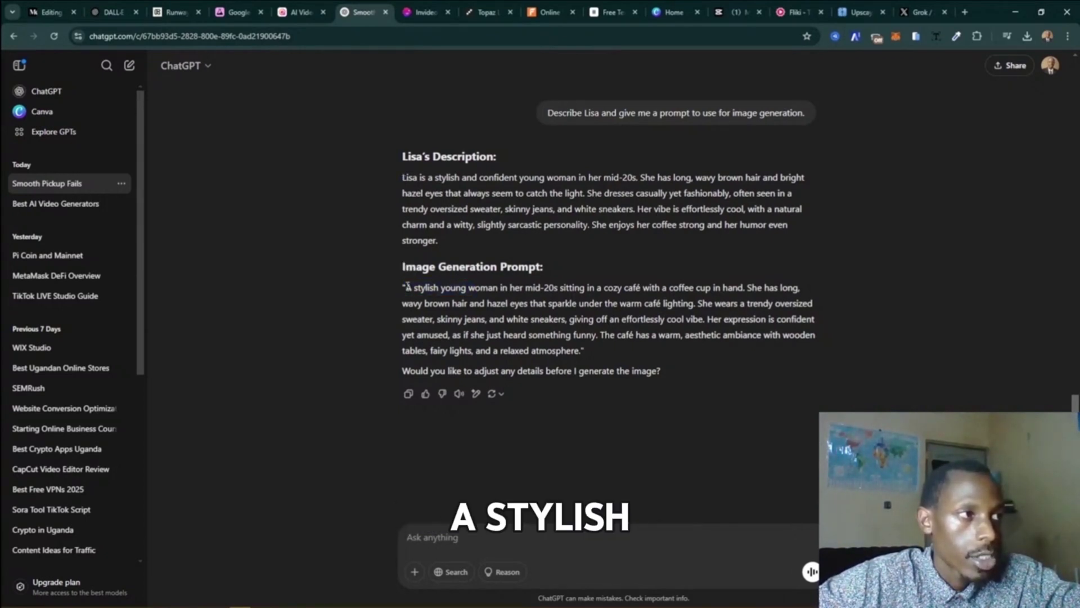
{"action": "left_click_drag", "start_coordinate": [404, 286], "coordinate": [630, 281]}
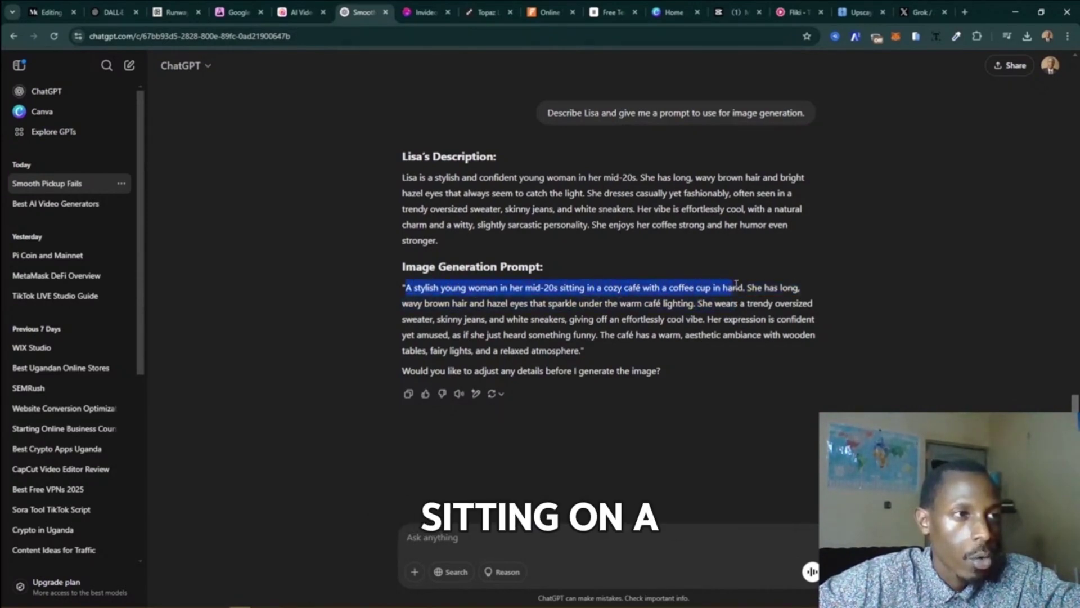
{"action": "left_click_drag", "start_coordinate": [735, 284], "coordinate": [795, 290]}
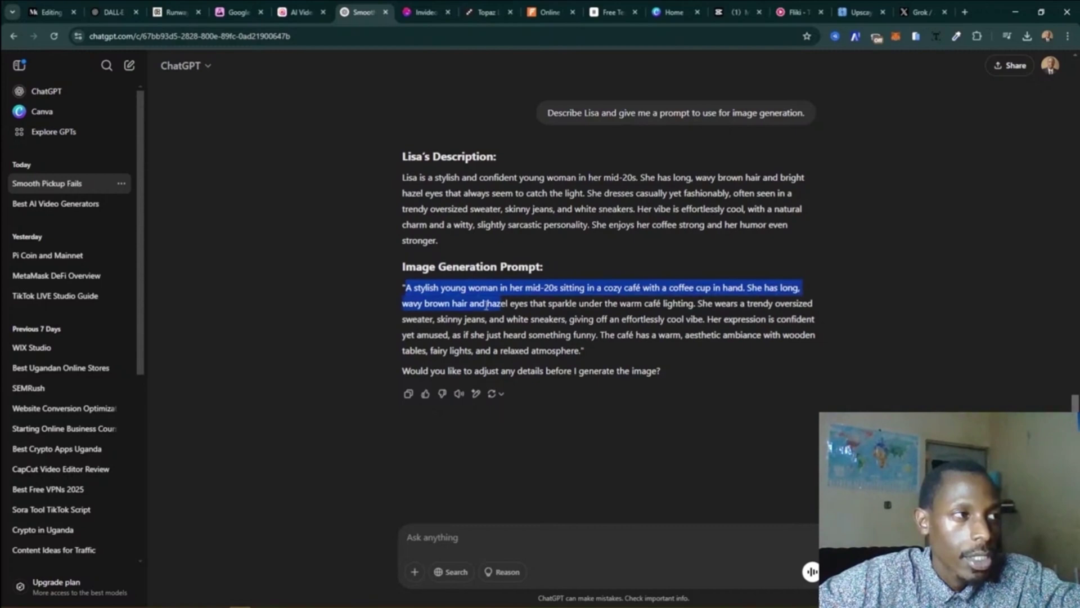
{"action": "left_click_drag", "start_coordinate": [695, 301], "coordinate": [583, 353]}
{"action": "key", "text": "ctrl+c"}
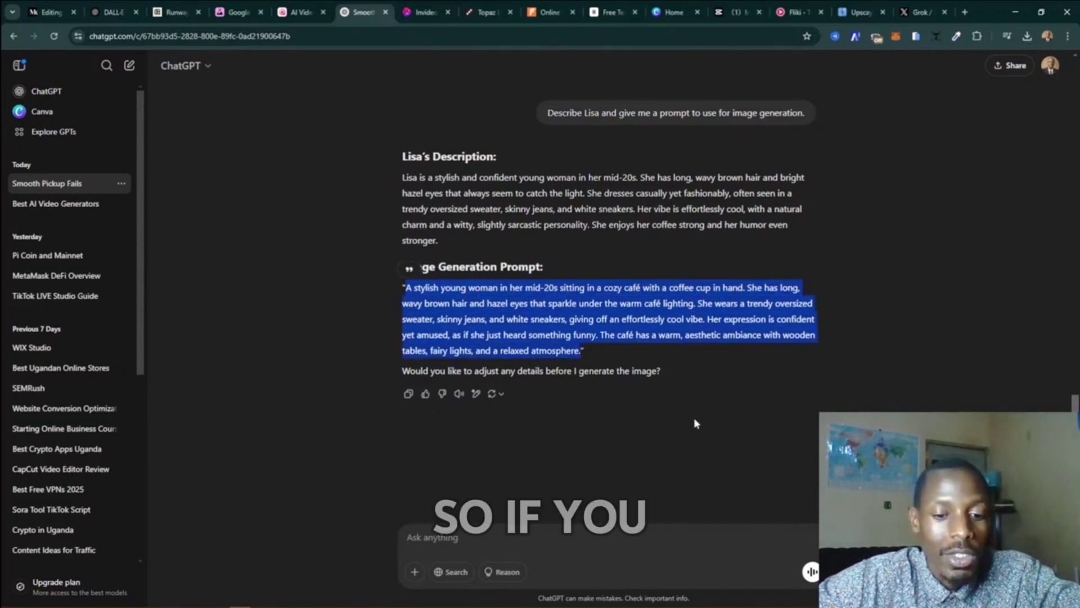
Step: Paste the café prompt into Grok and send it to generate the image
{"action": "left_click", "coordinate": [920, 12]}
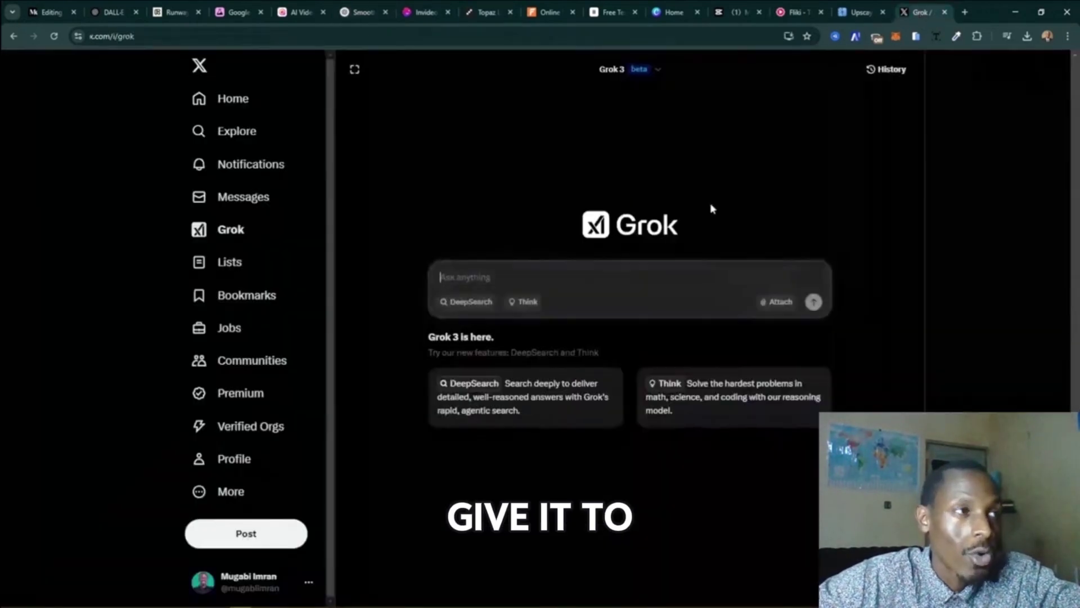
{"action": "key", "text": "ctrl+v"}
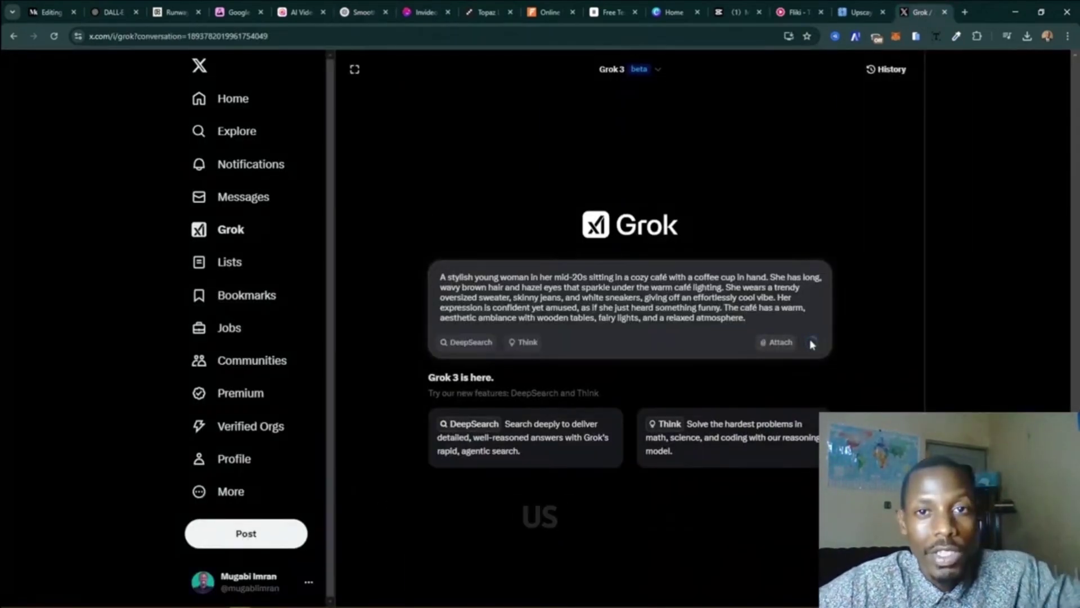
{"action": "left_click", "coordinate": [812, 344]}
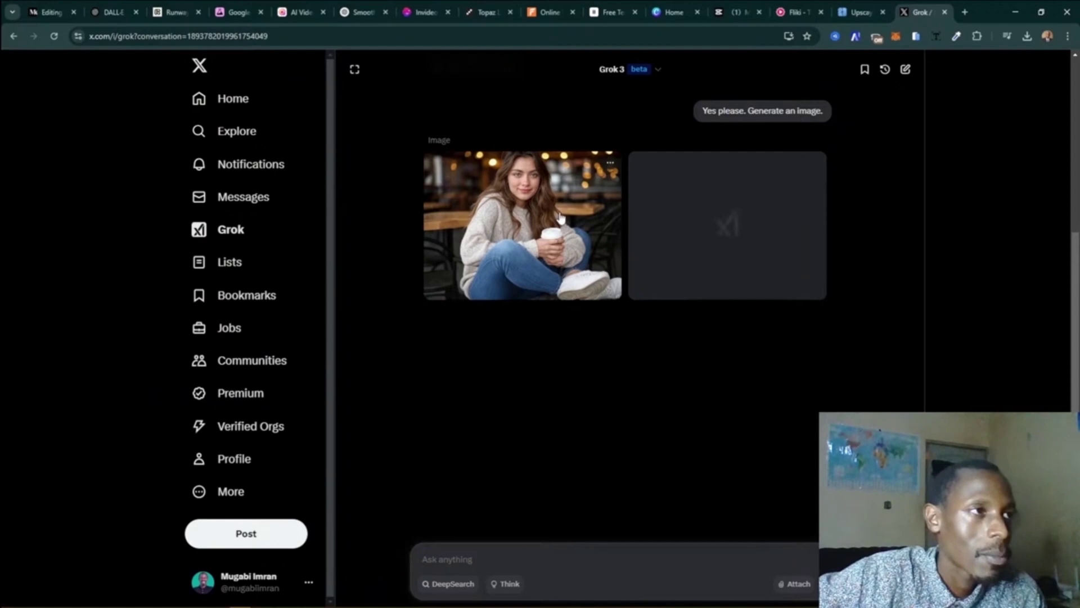
Step: Save the generated café image as image (2).jpg and start Hailuo AI's photo upload
{"action": "mouse_move", "coordinate": [758, 139]}
{"action": "left_click", "coordinate": [608, 166]}
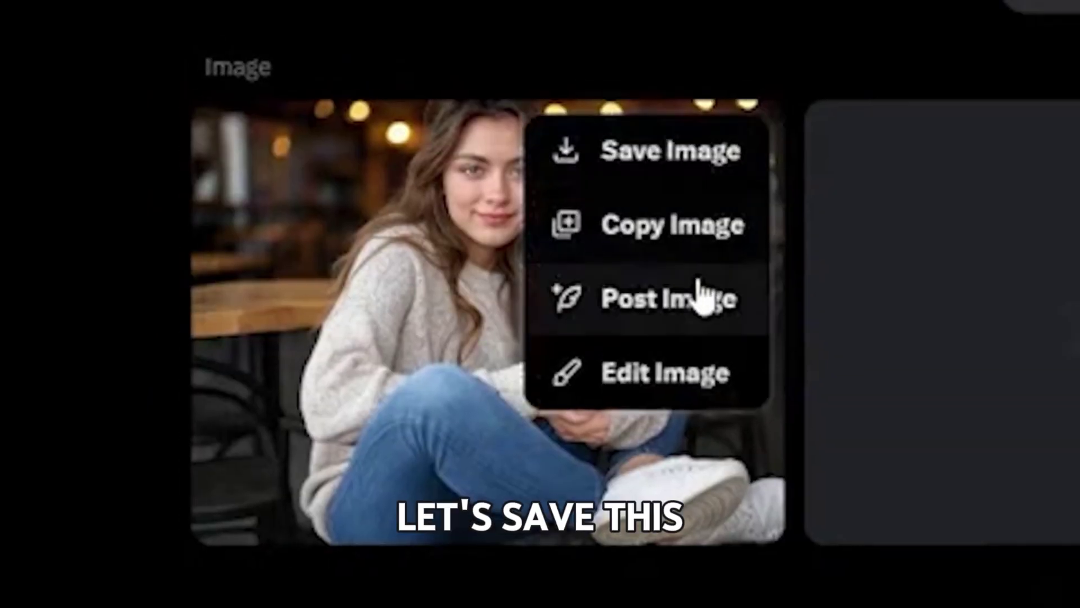
{"action": "left_click", "coordinate": [598, 172]}
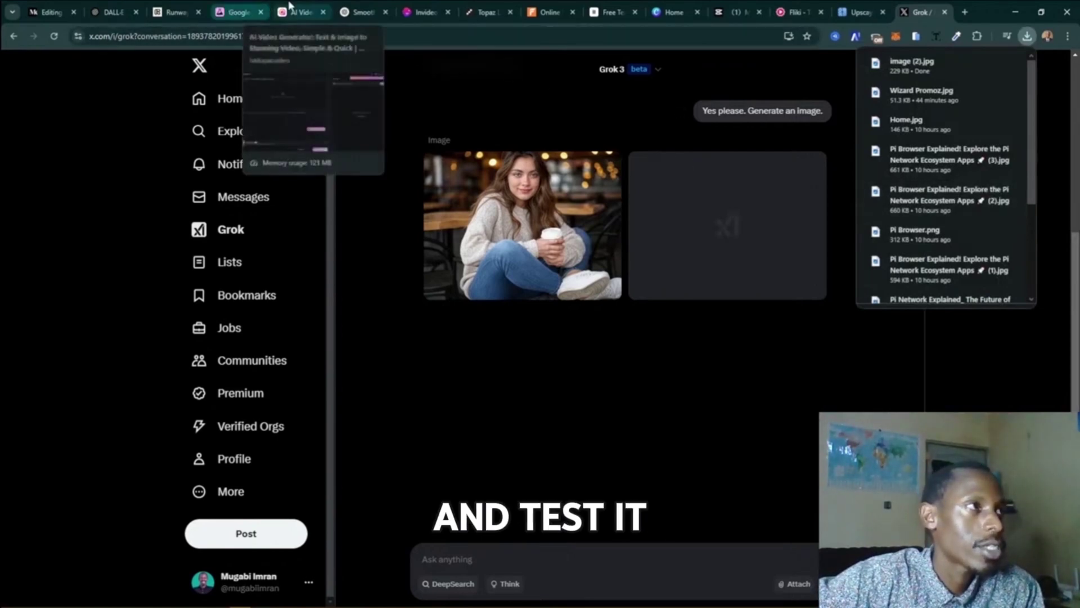
{"action": "left_click", "coordinate": [296, 12]}
{"action": "left_click", "coordinate": [301, 221]}
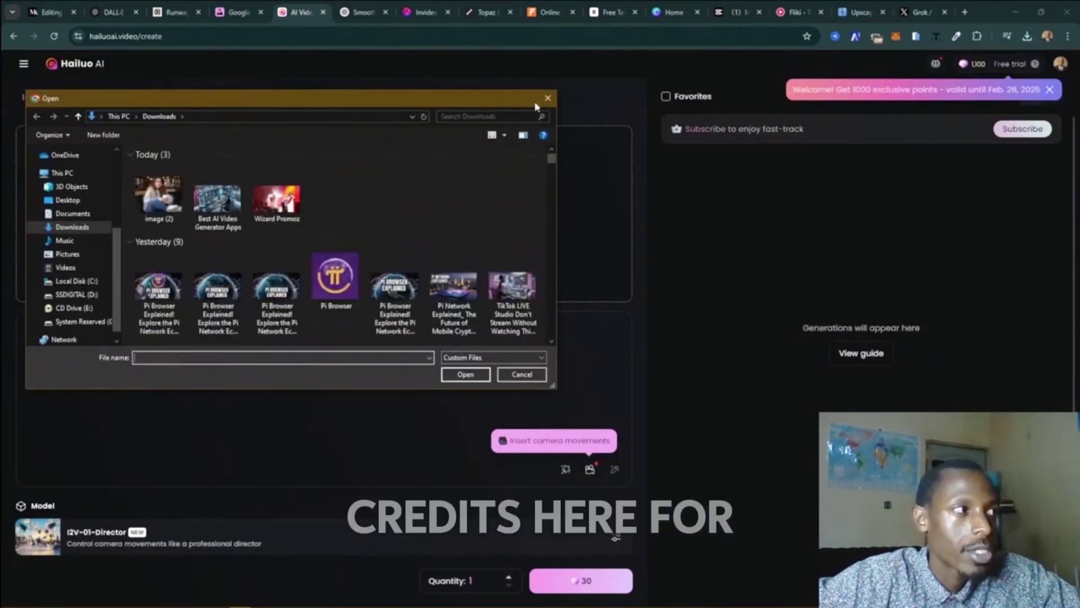
Step: Upload image (2) as the starting photo and show the cinematic camera-movement presets
{"action": "double_click", "coordinate": [158, 196]}
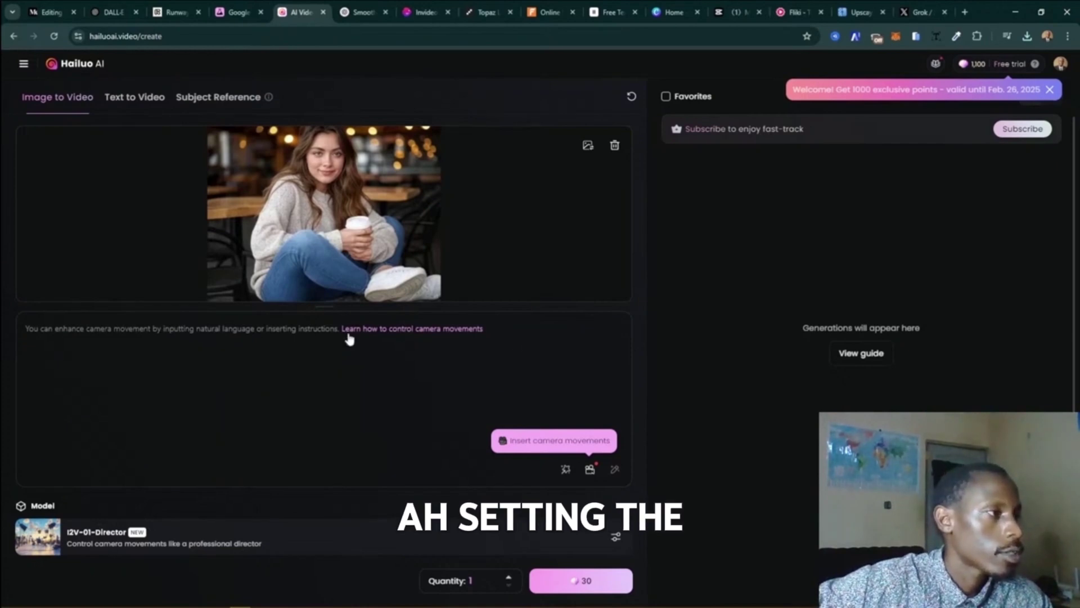
{"action": "left_click", "coordinate": [590, 470]}
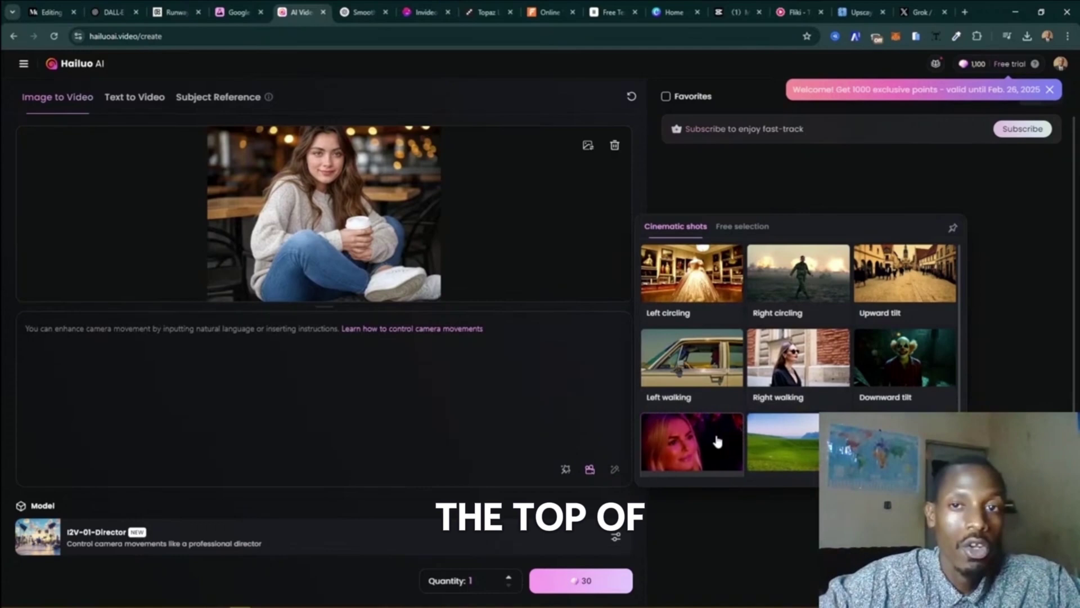
Step: Apply the Left circling preset, putting [Truck left,Pan right,Tracking shot] in the prompt
{"action": "scroll", "coordinate": [714, 442], "scroll_direction": "down", "scroll_amount": 1}
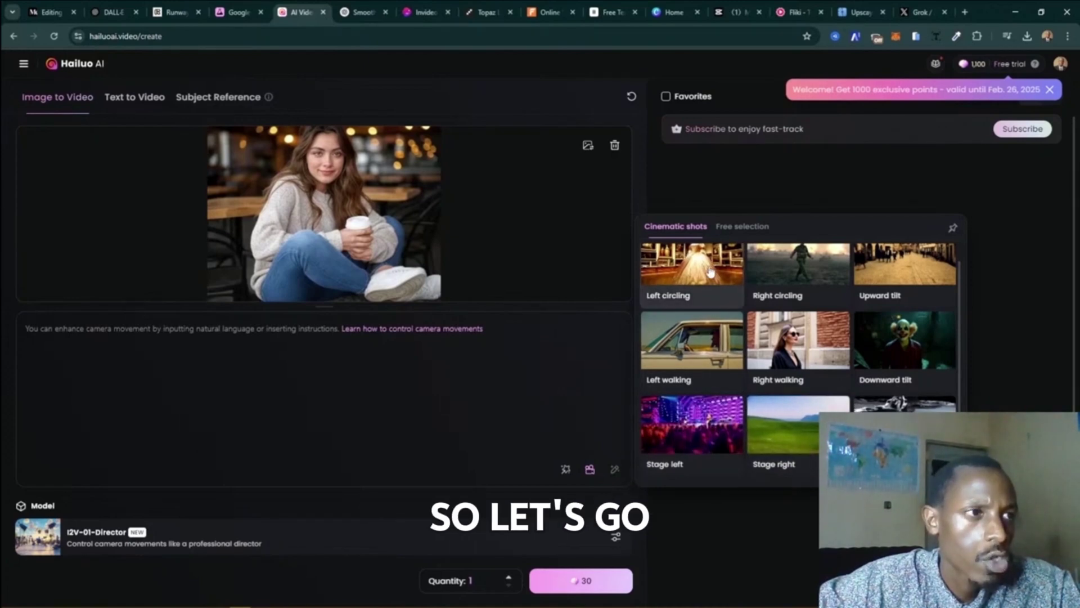
{"action": "left_click", "coordinate": [744, 228]}
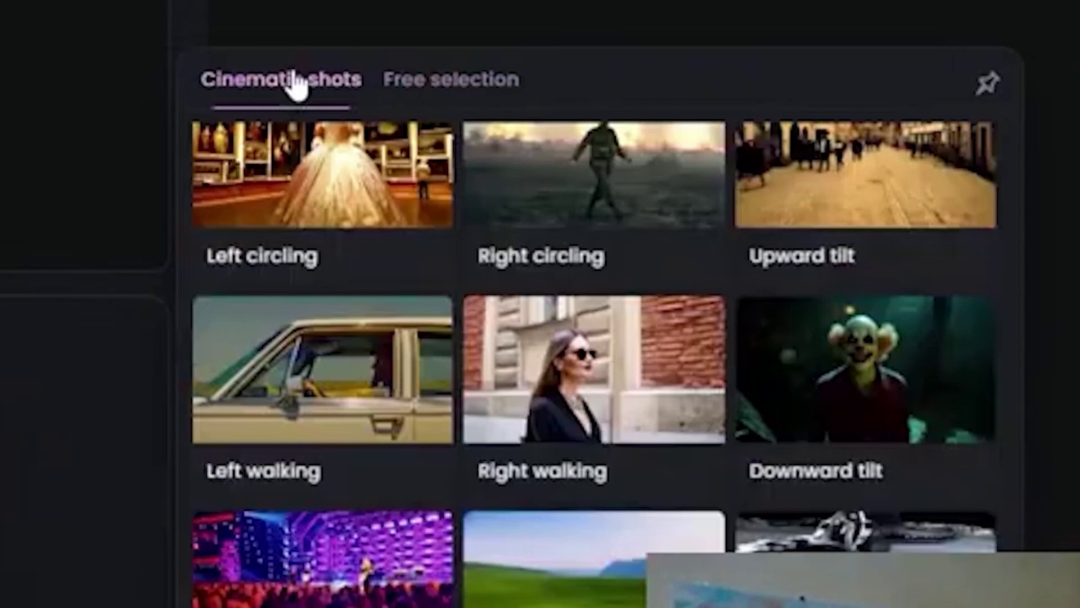
{"action": "left_click", "coordinate": [441, 79]}
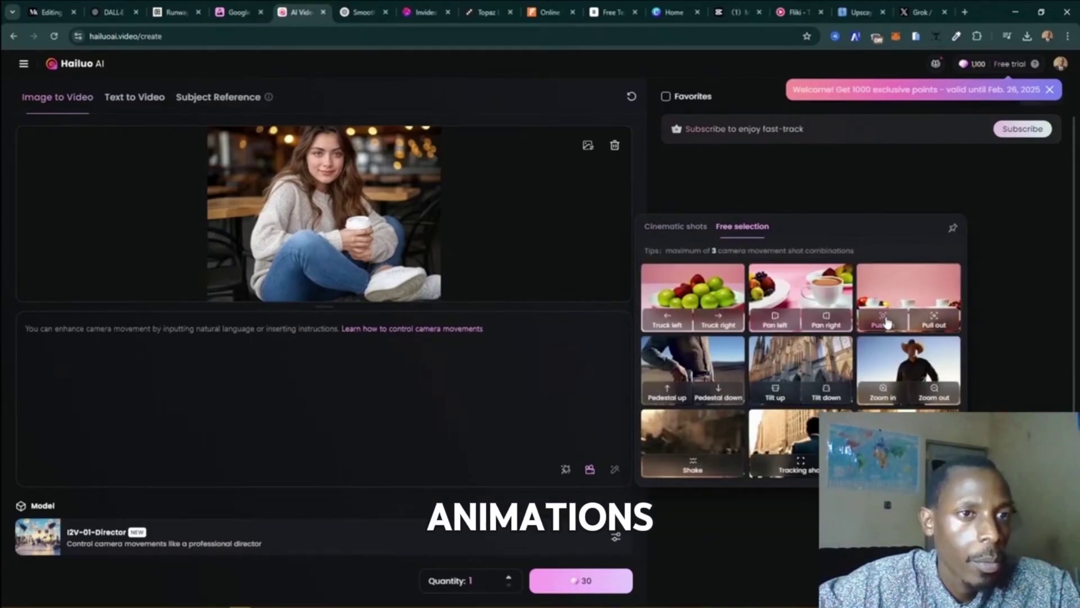
{"action": "left_click", "coordinate": [675, 226]}
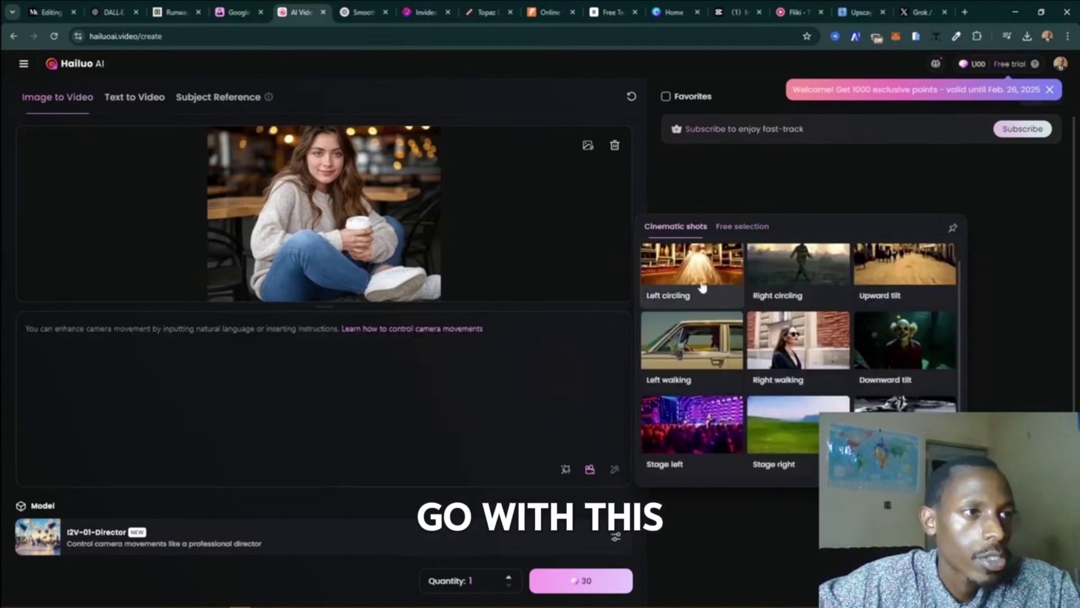
{"action": "left_click", "coordinate": [678, 262]}
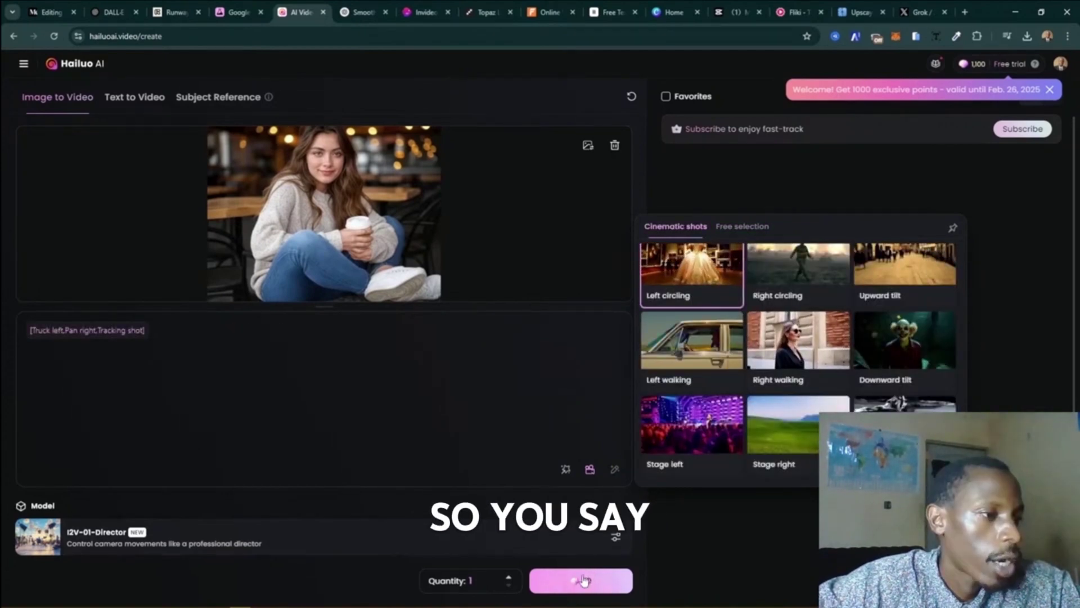
{"action": "left_click", "coordinate": [567, 470]}
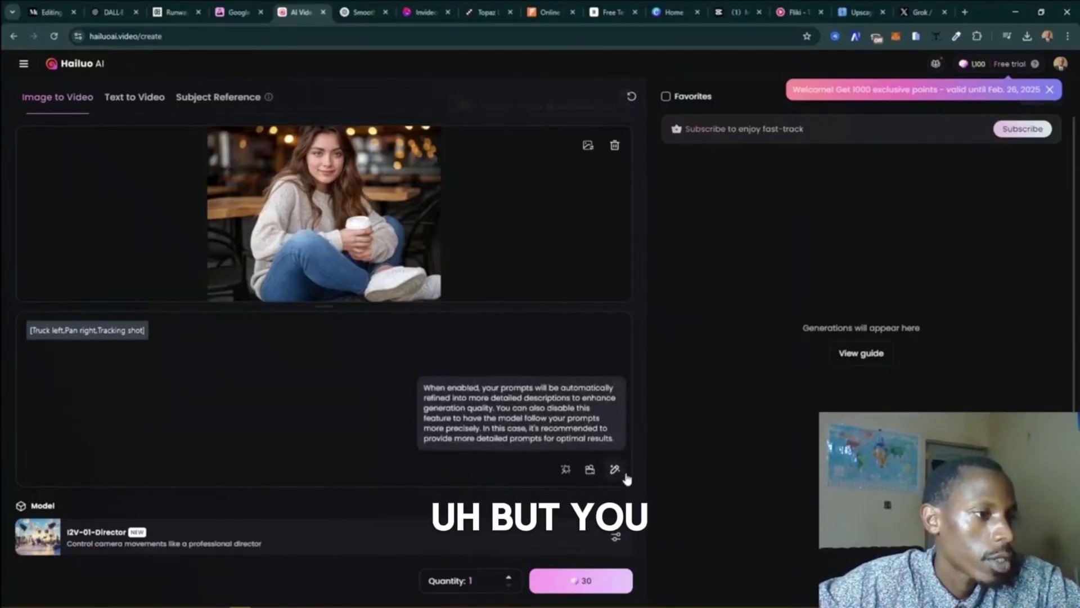
{"action": "left_click", "coordinate": [191, 344]}
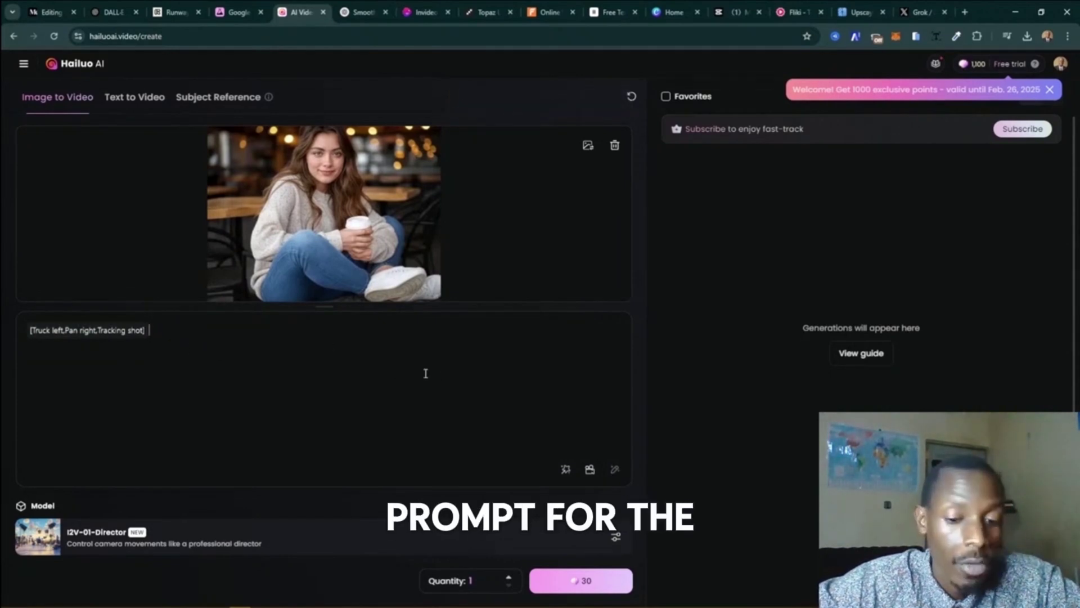
Step: Generate the video from the café image for 30 credits
{"action": "left_click", "coordinate": [585, 580]}
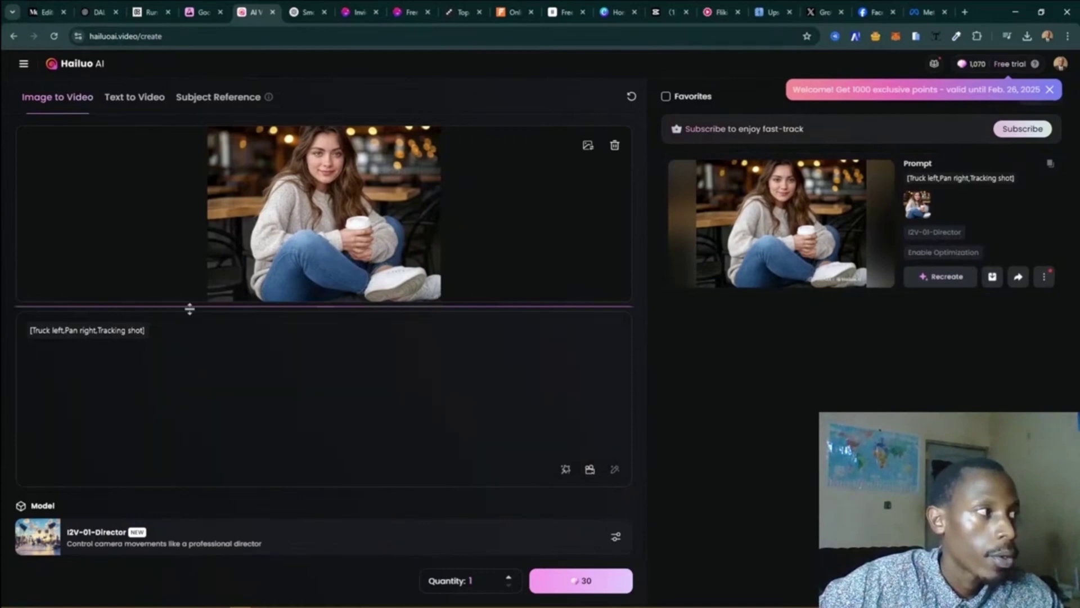
Step: Download the generated café video as an MP4 from the video card's menu
{"action": "left_click", "coordinate": [589, 469]}
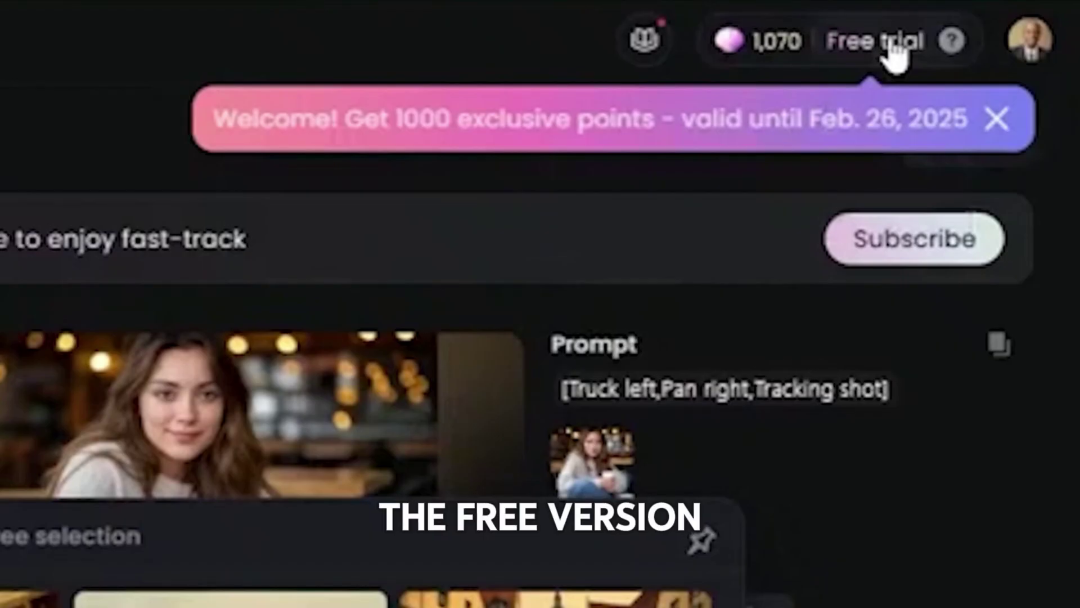
{"action": "mouse_move", "coordinate": [984, 65]}
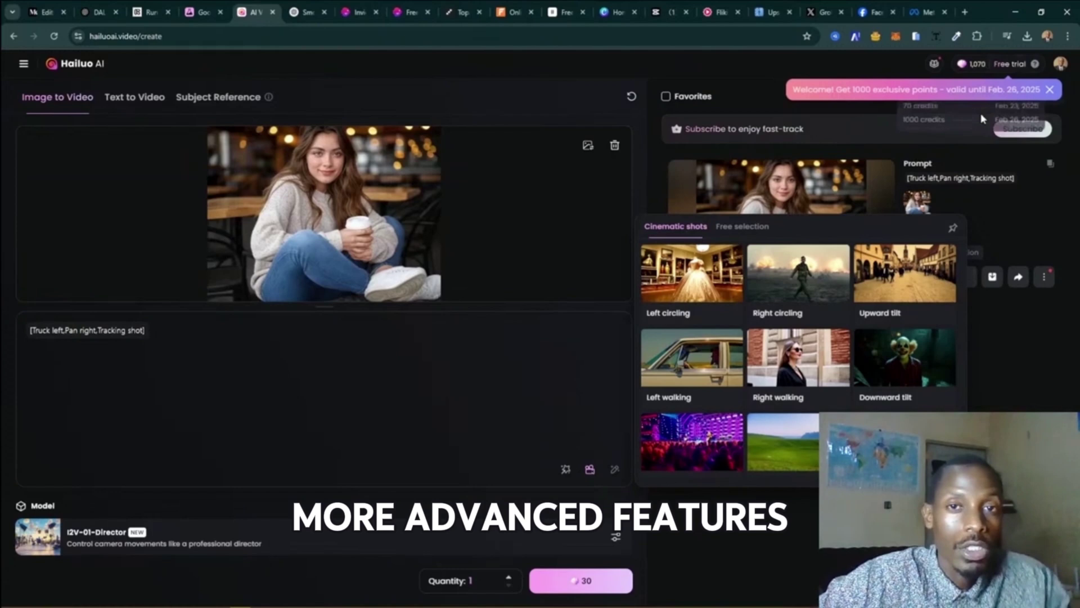
{"action": "left_click", "coordinate": [987, 177]}
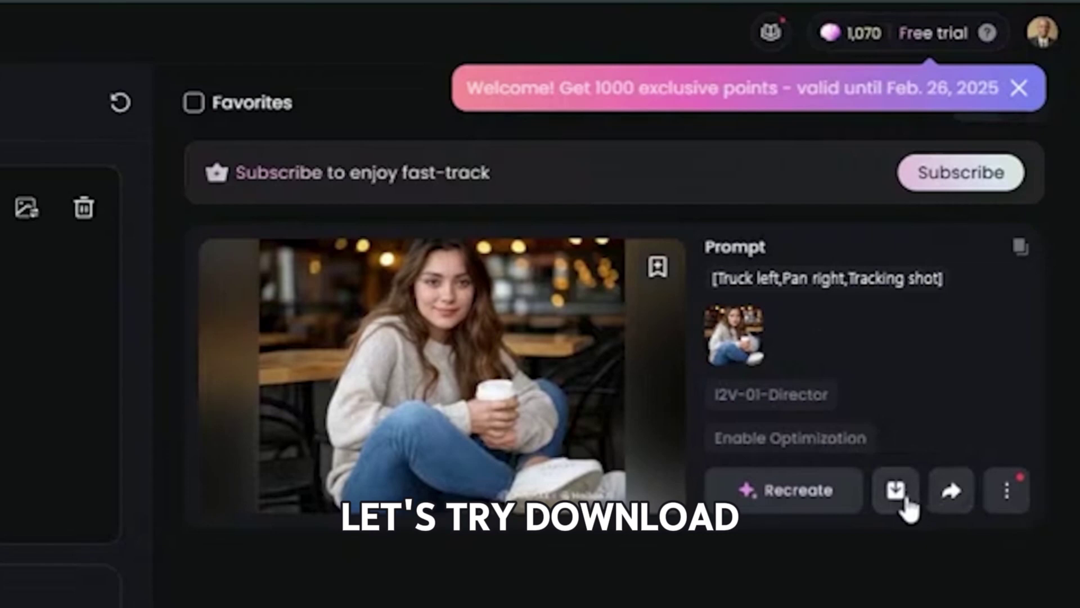
{"action": "left_click", "coordinate": [1012, 494]}
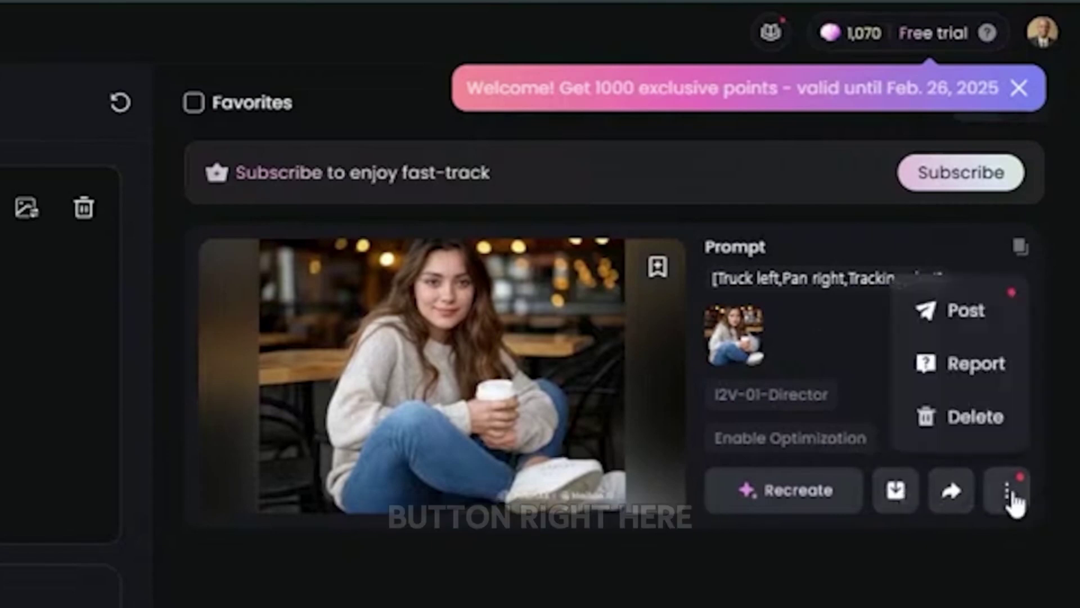
{"action": "left_click", "coordinate": [895, 491]}
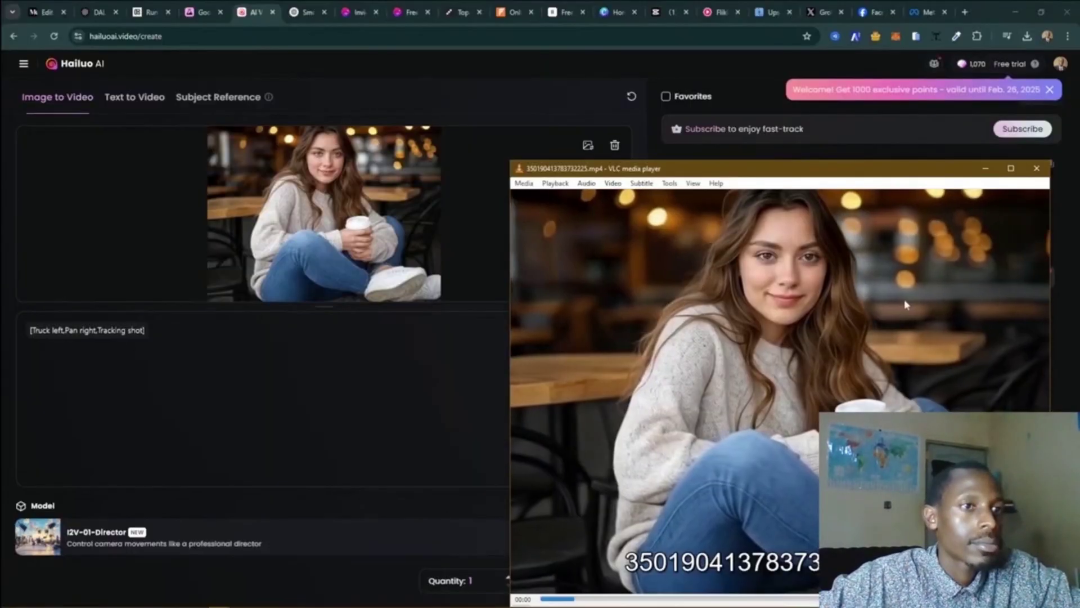
Step: Switch VLC playback of the café clip to fullscreen
{"action": "double_click", "coordinate": [904, 298]}
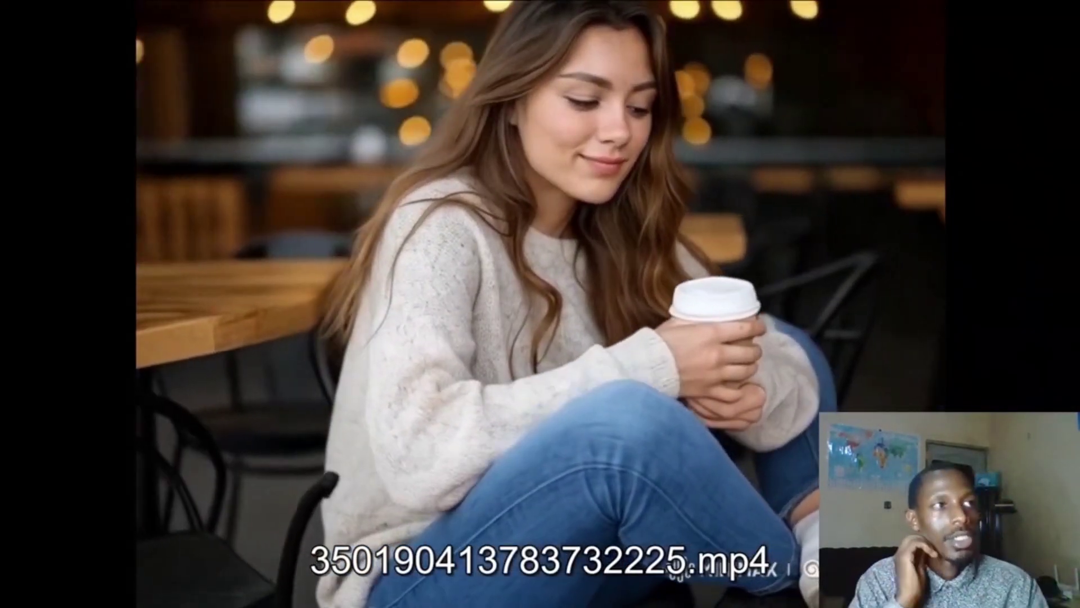